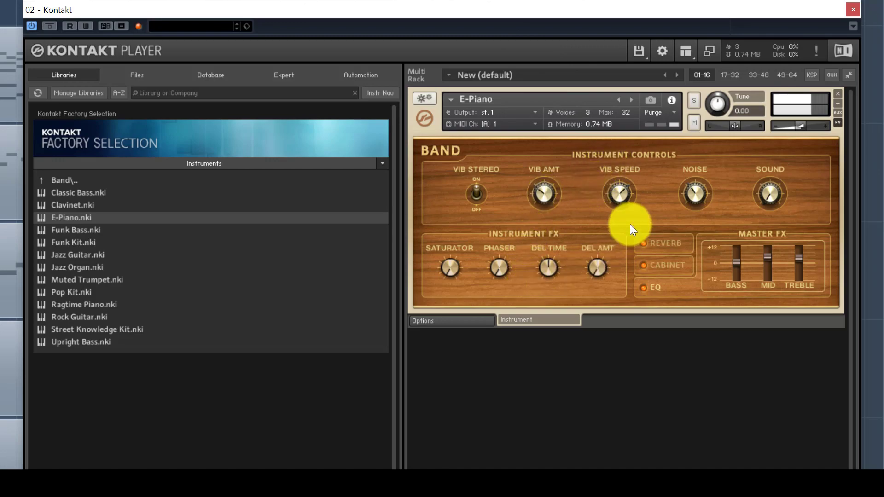
- Lower the E-Piano's vibrato speed and audition Funk Bass.nki against E-Piano.nki by swapping them in the rack
left_click_drag(624, 215, 622, 244)
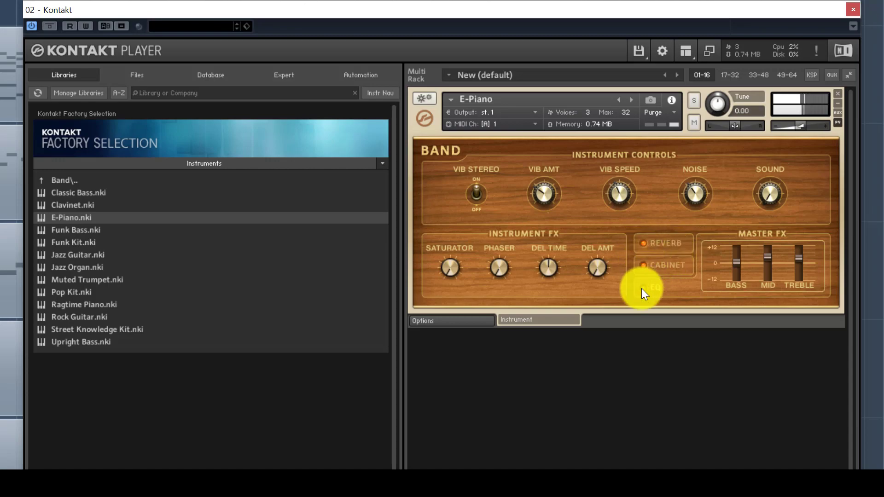
double_click(82, 230)
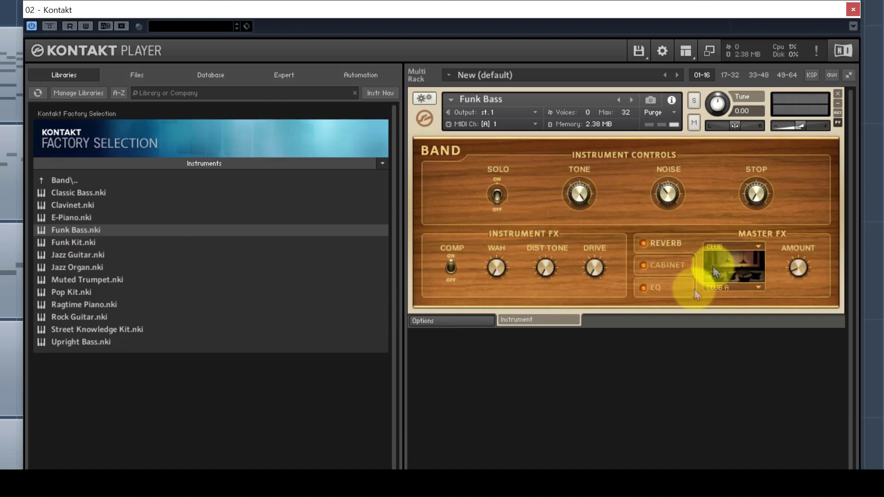
left_click_drag(76, 221, 474, 229)
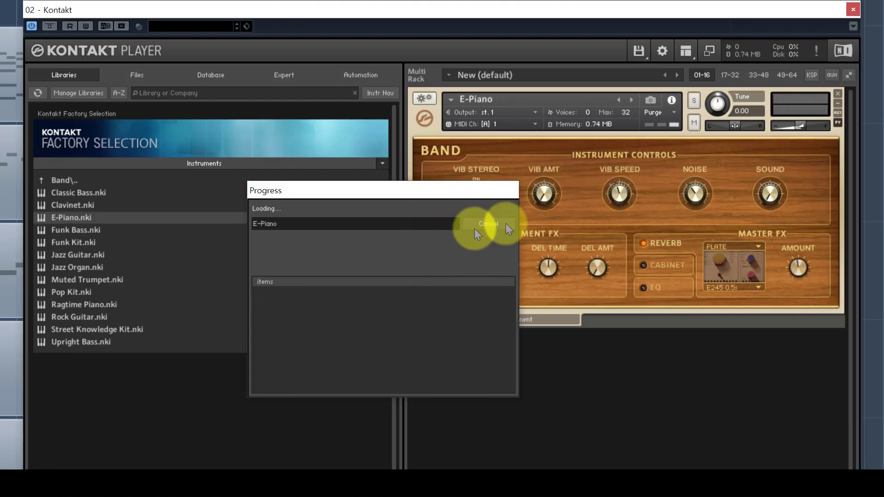
left_click_drag(800, 125, 791, 126)
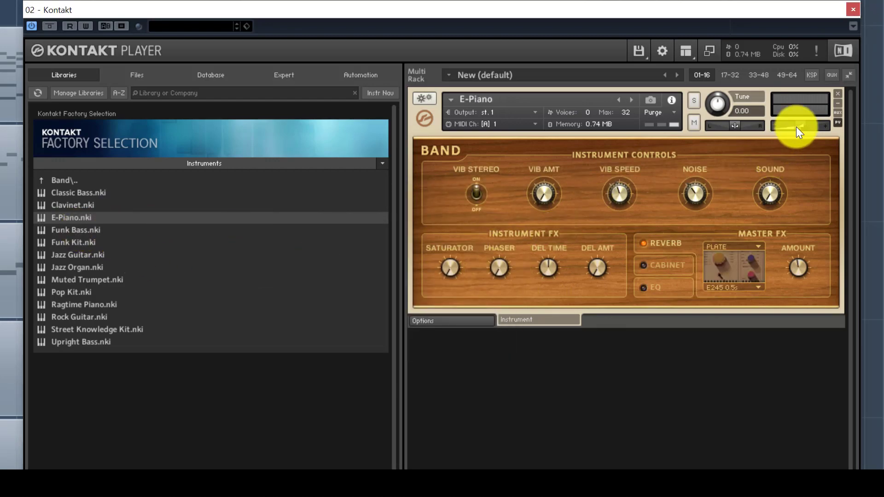
- Replace the E-Piano in the rack with Funk Bass.nki, discarding its changes
left_click_drag(71, 236, 554, 262)
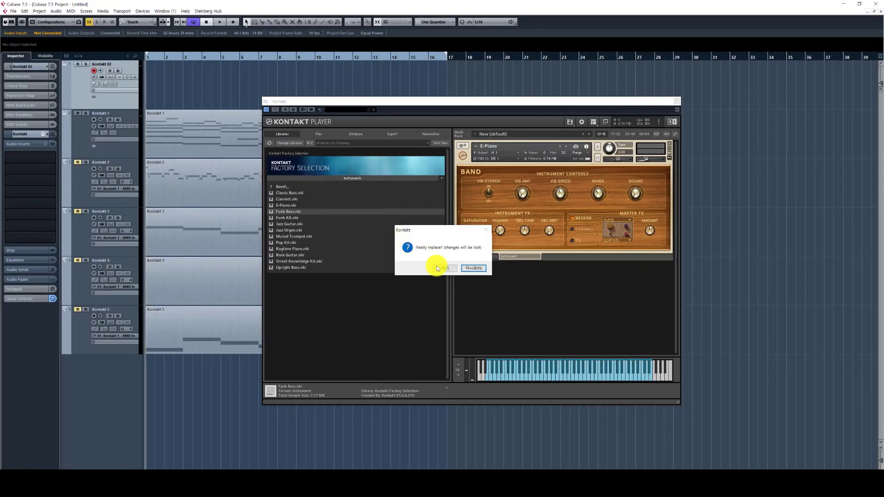
left_click(450, 270)
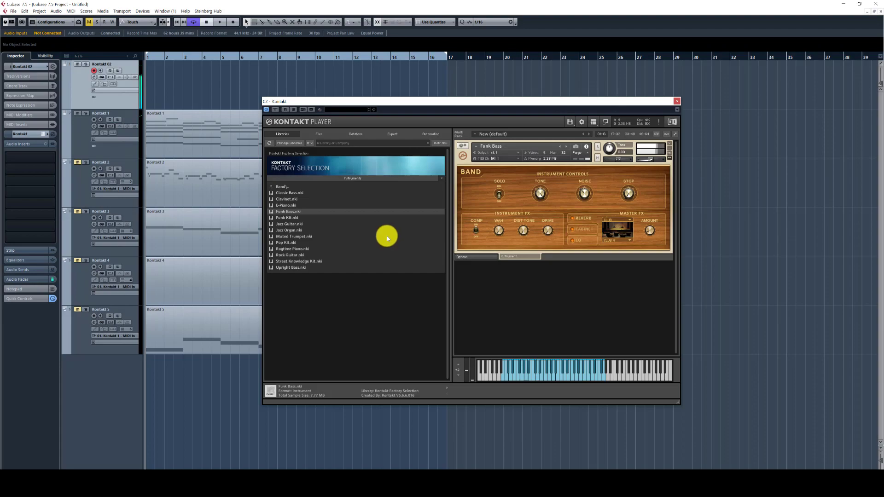
- Load Funk Kit.nki in place of the Funk Bass and audition its drum sounds on the on-screen keyboard
double_click(298, 219)
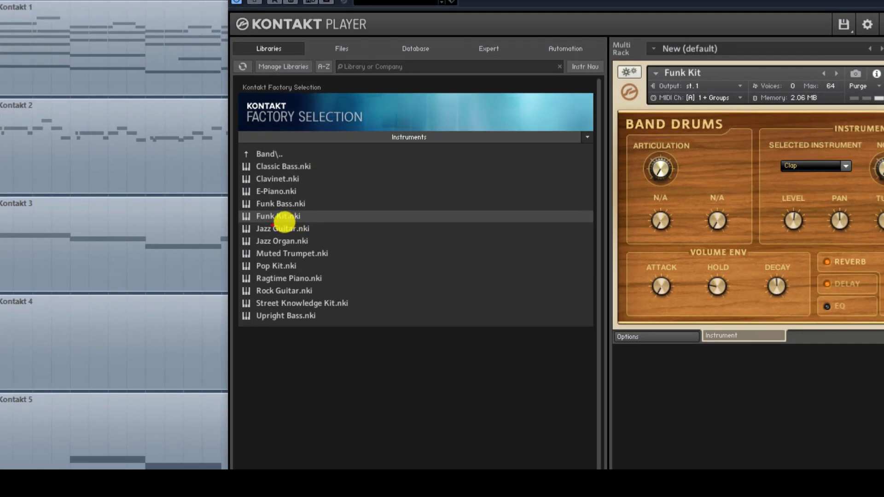
left_click_drag(277, 224, 299, 224)
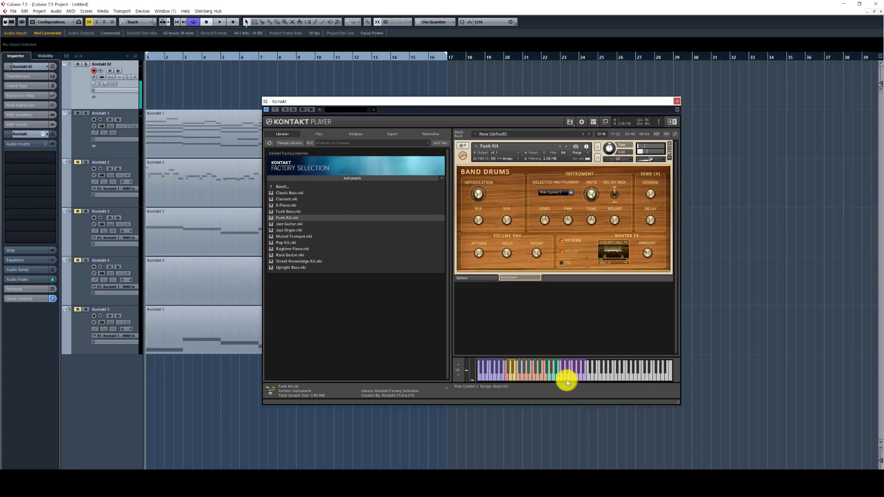
left_click(516, 371)
- Remove the Funk Kit from the rack, then close the instrument window and delete the Kontakt 02 track
left_click(669, 144)
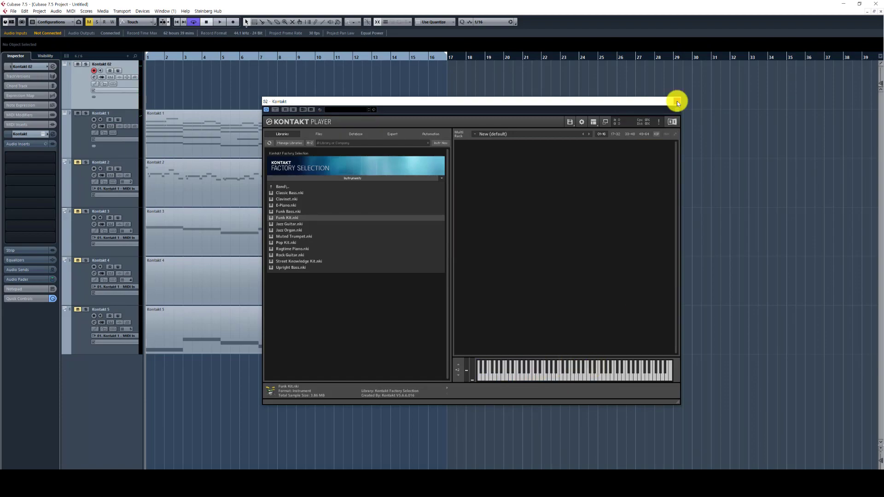
left_click(281, 186)
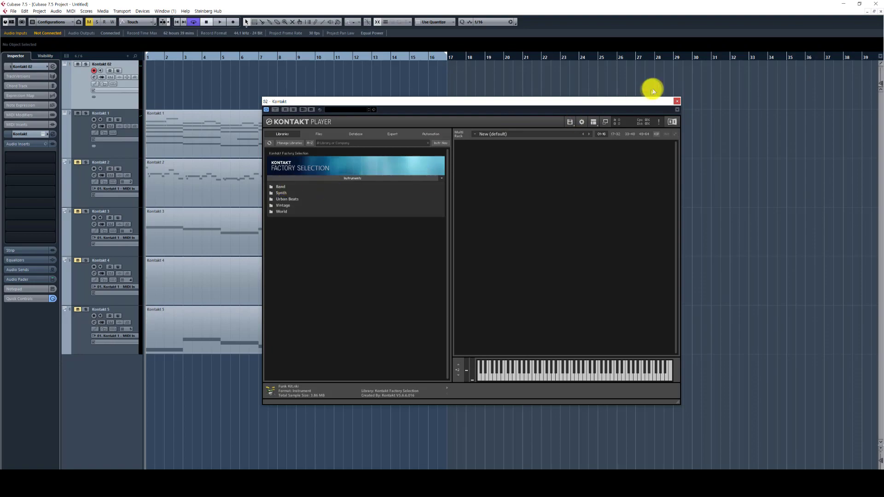
left_click(677, 103)
key("Delete")
- Show the transport panel, unmute all the Kontakt tracks and play the project from the start
key("F2")
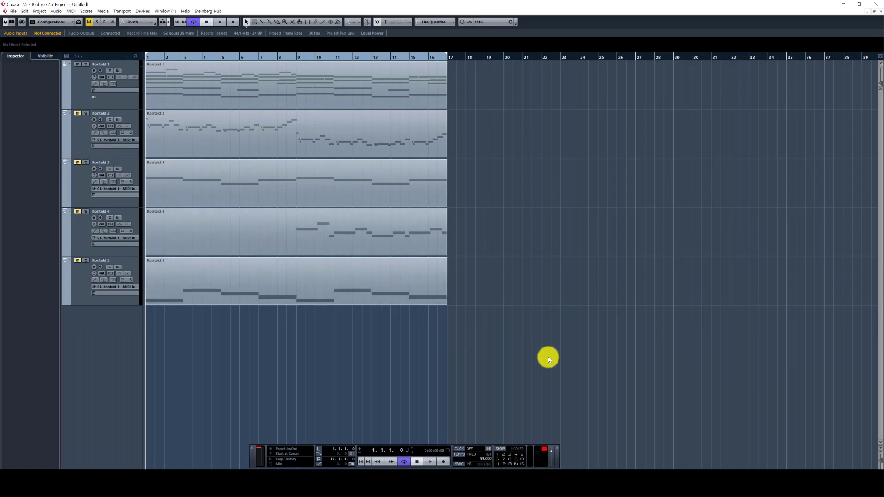
left_click(89, 22)
key("space")
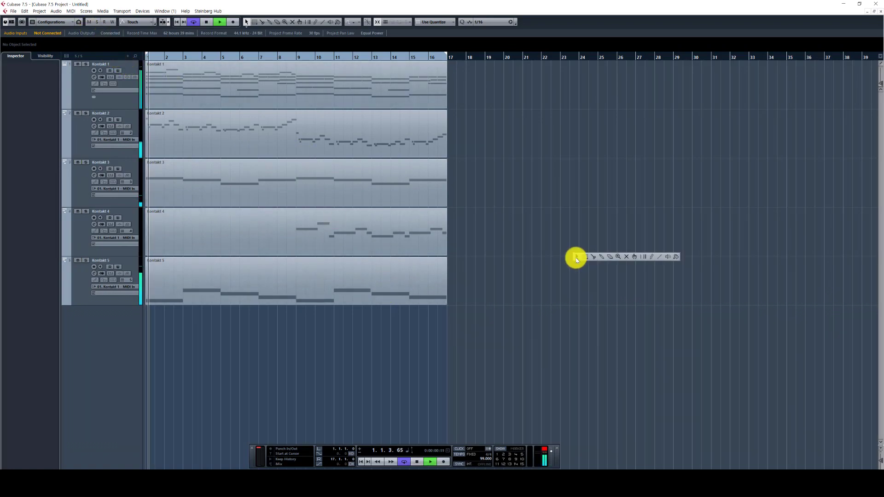
key("h")
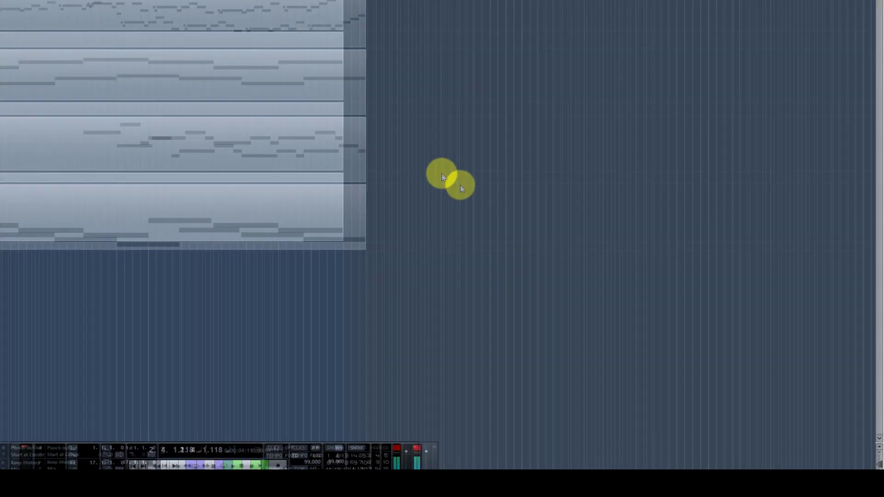
right_click(576, 258)
left_click(576, 257)
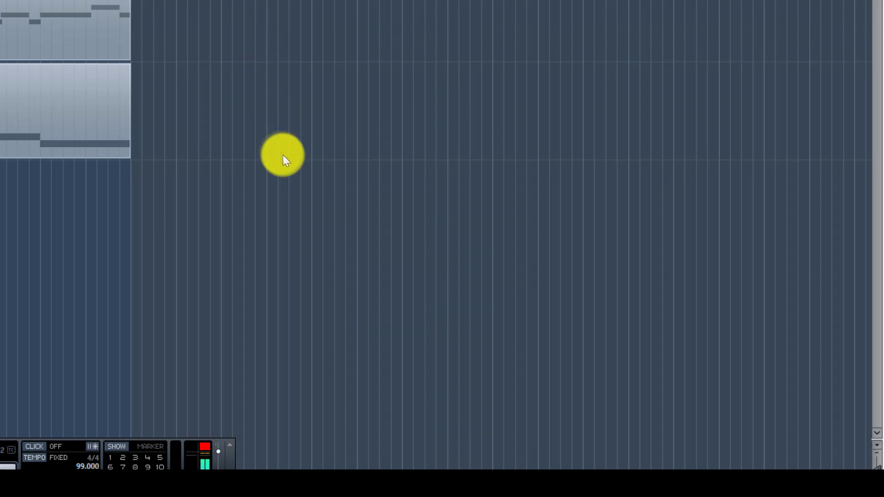
left_click_drag(281, 158, 0, 0)
left_click_drag(315, 238, 0, 0)
left_click(263, 84)
left_click_drag(326, 225, 0, 0)
- Open the Kontakt 1 track's instrument, collapse 091 - Beat Em Down and list the Factory Selection instrument folders
left_click(111, 240)
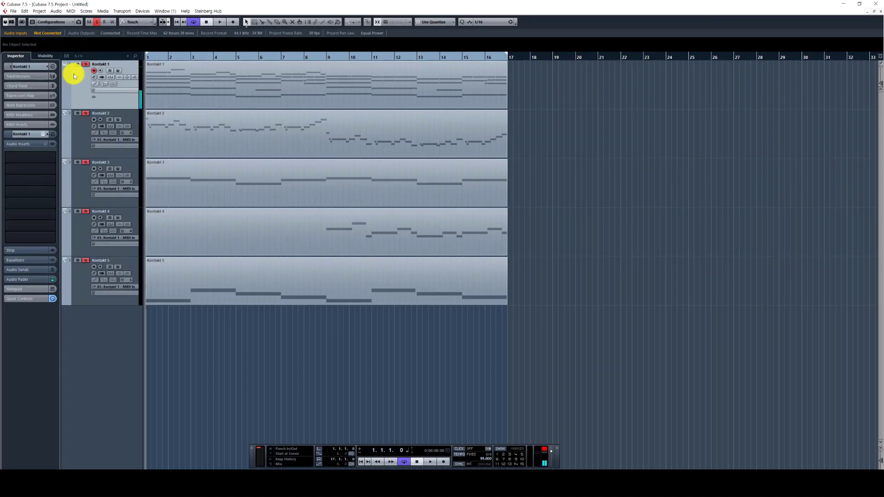
left_click(43, 133)
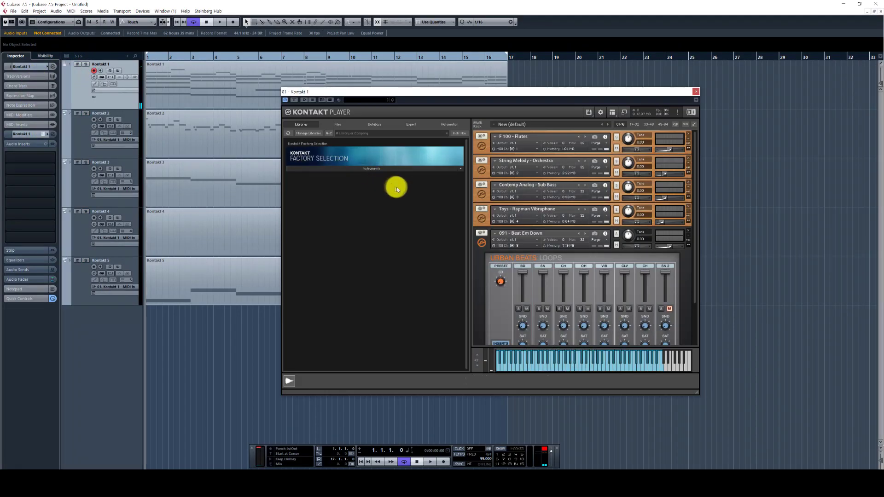
left_click(482, 242)
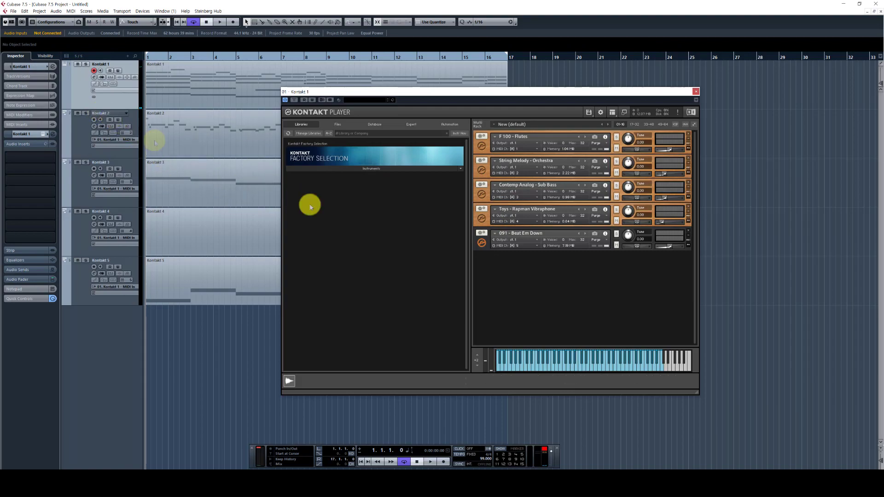
left_click(363, 170)
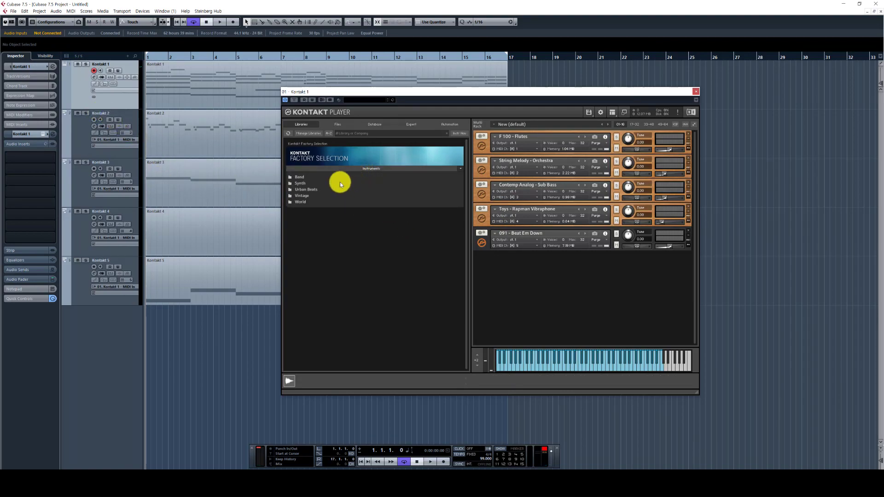
left_click_drag(399, 212, 508, 237)
mouse_move(486, 225)
left_mouse_down()
mouse_move(506, 239)
mouse_move(484, 248)
left_mouse_up()
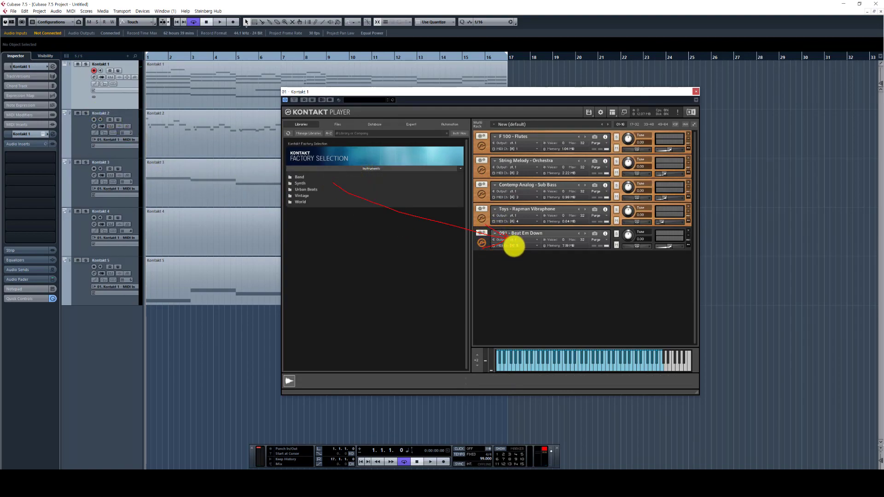
key("Escape")
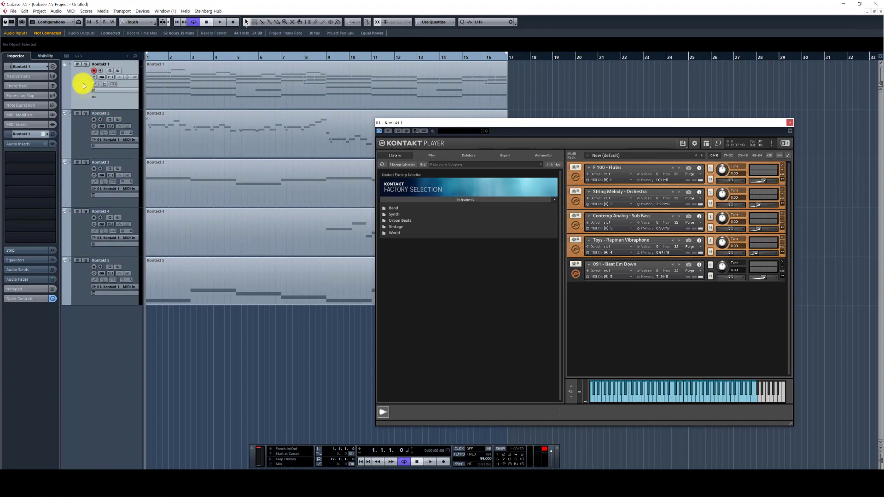
- Solo F 100 - Flutes in the rack and play the project to hear that instrument alone
key("space")
left_click(85, 65)
left_click(710, 168)
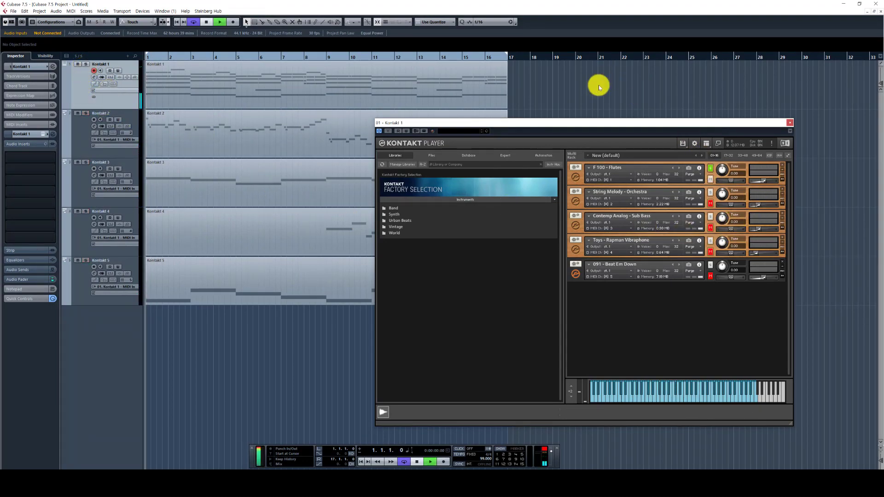
key("space")
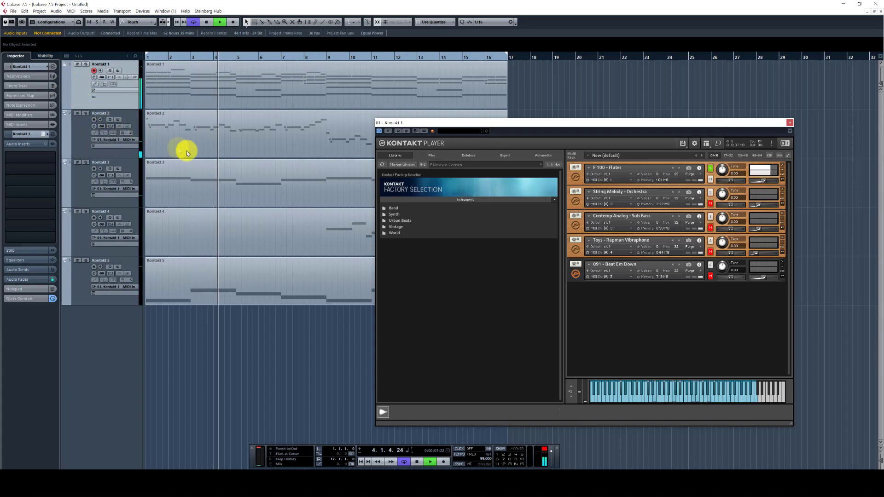
key("space")
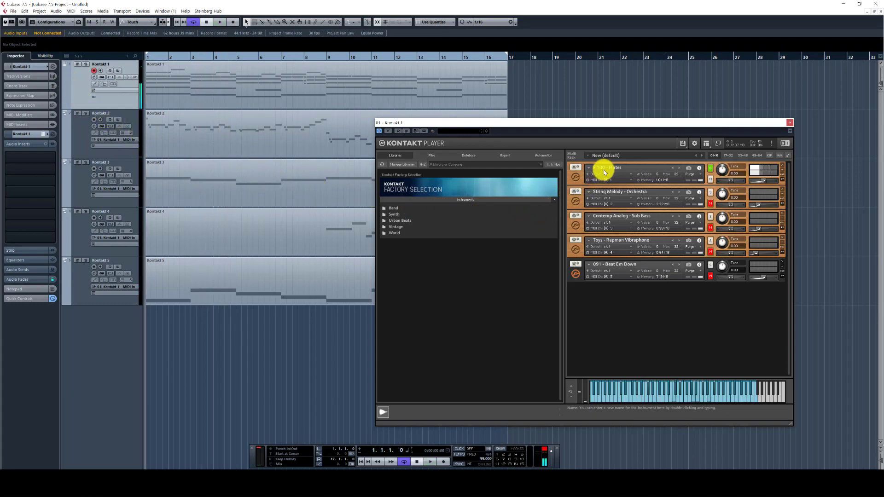
- Switch the rack solo to String Melody - Orchestra, start playback and view the Kontakt 2 part in the Key Editor
left_click(711, 169)
left_click(710, 193)
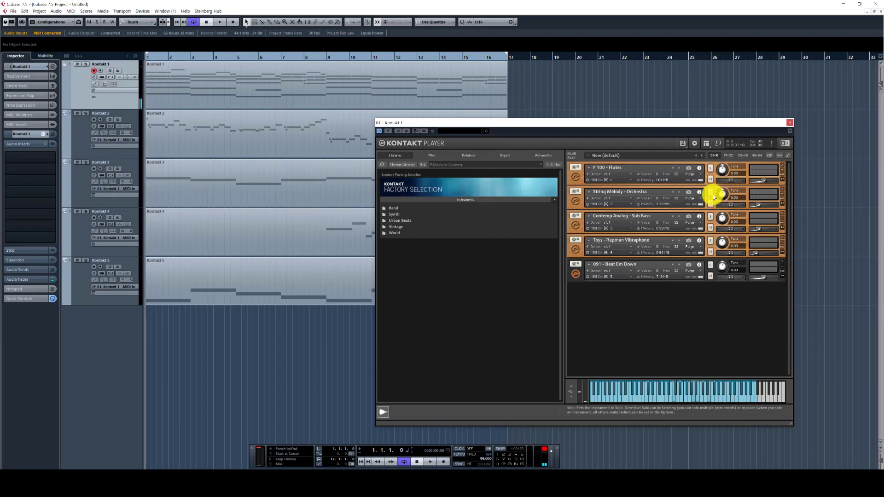
key("space")
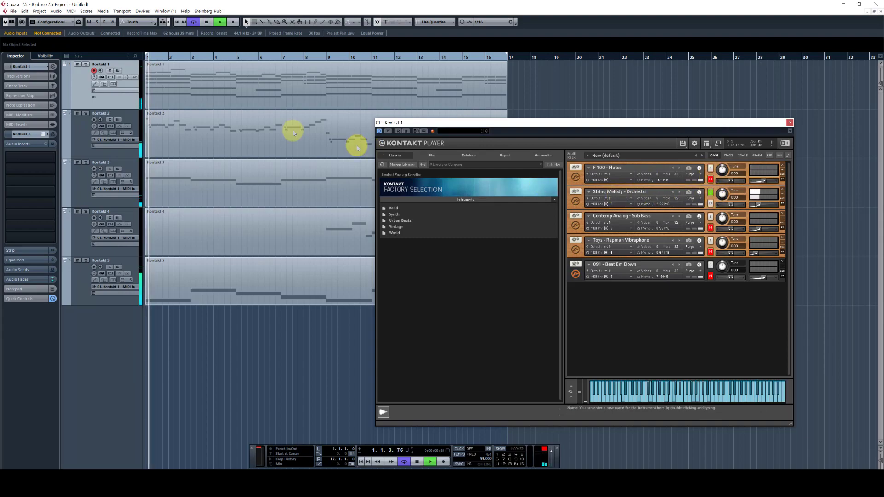
double_click(170, 132)
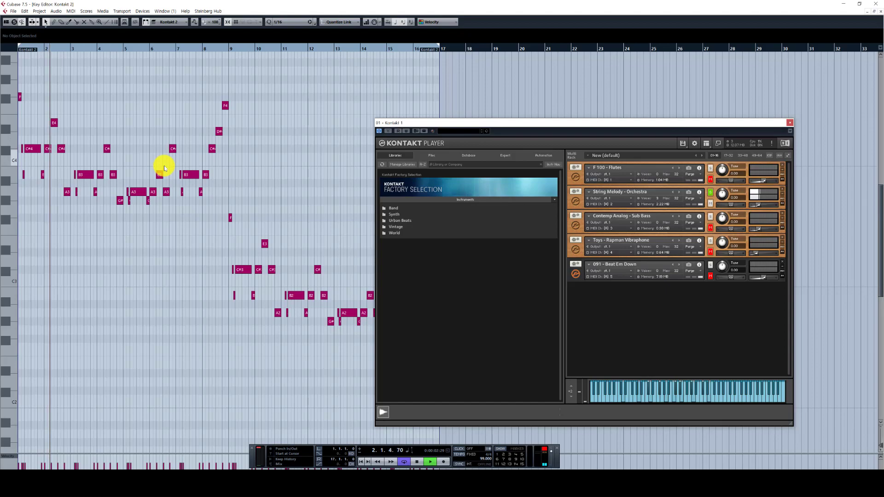
key("h")
key("g")
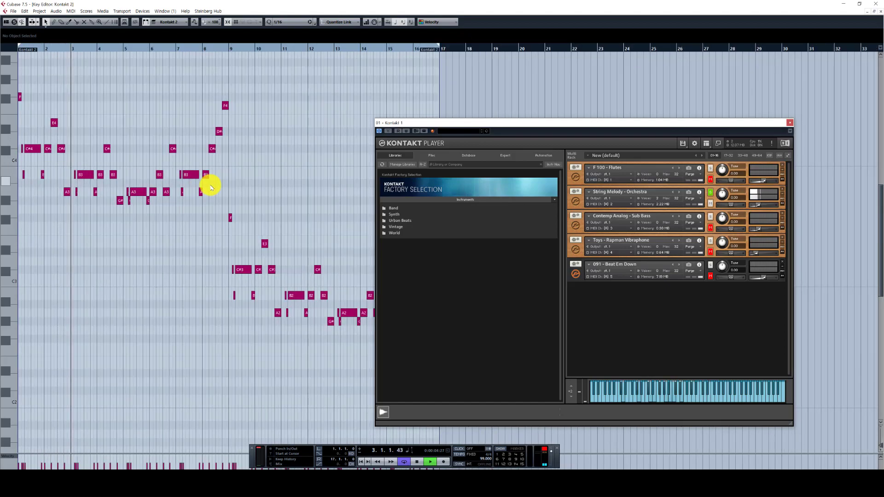
- Examine the Kontakt 2 channel fader in the MixConsole during playback, then close the mixer and stop playback
key("F3")
left_click_drag(297, 308, 332, 297)
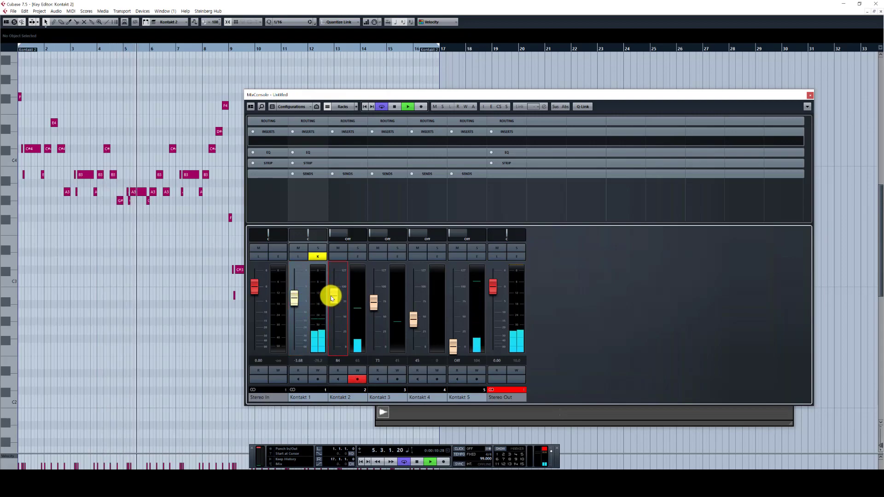
key("F3")
key("space")
- Switch the rack solo to Contemp Analog - Sub Bass and play the project to hear it alone
left_click(710, 193)
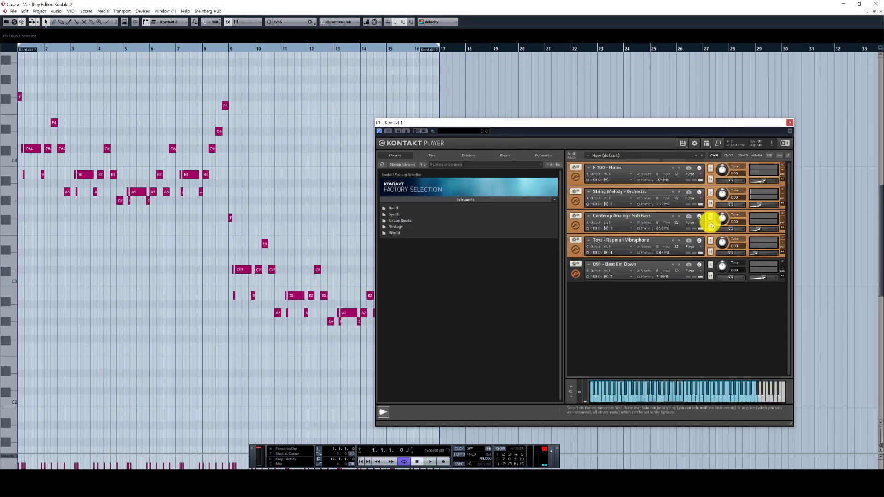
left_click(710, 218)
key("space")
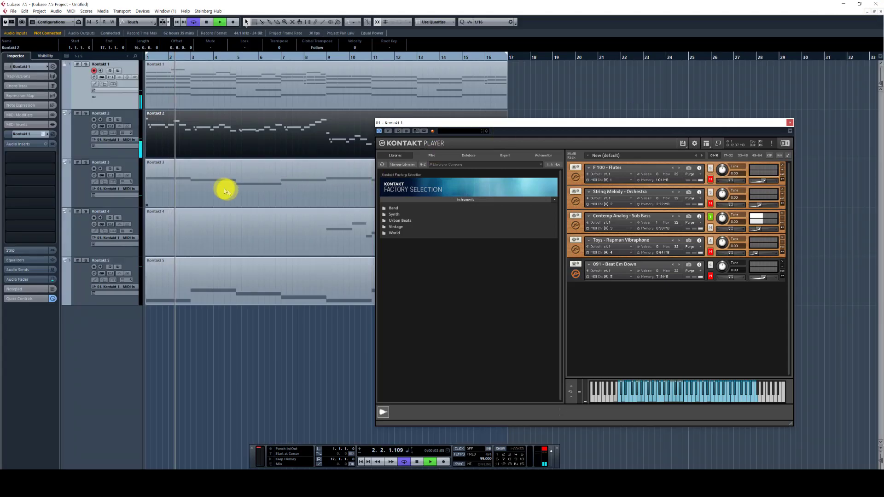
- Return to the project, move the instrument window aside and open the Kontakt 3 part in the Key Editor to view its bass notes
left_click(219, 187)
left_click_drag(533, 132, 611, 139)
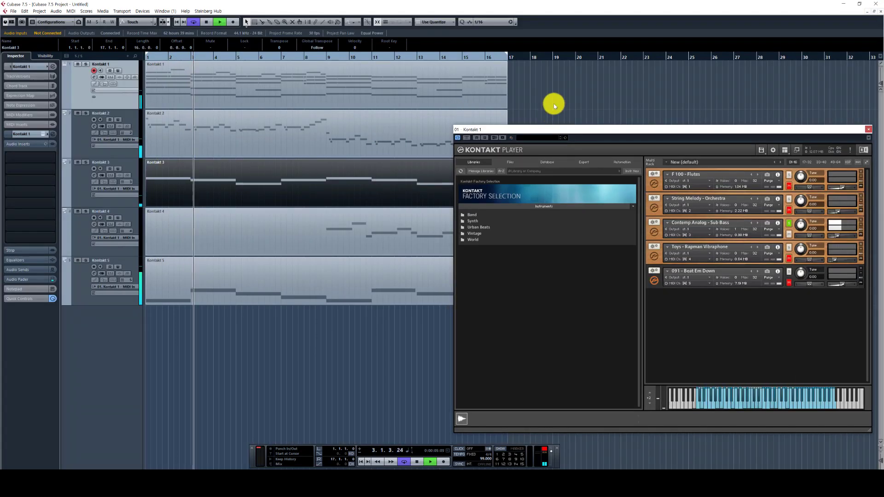
left_click_drag(78, 181, 143, 224)
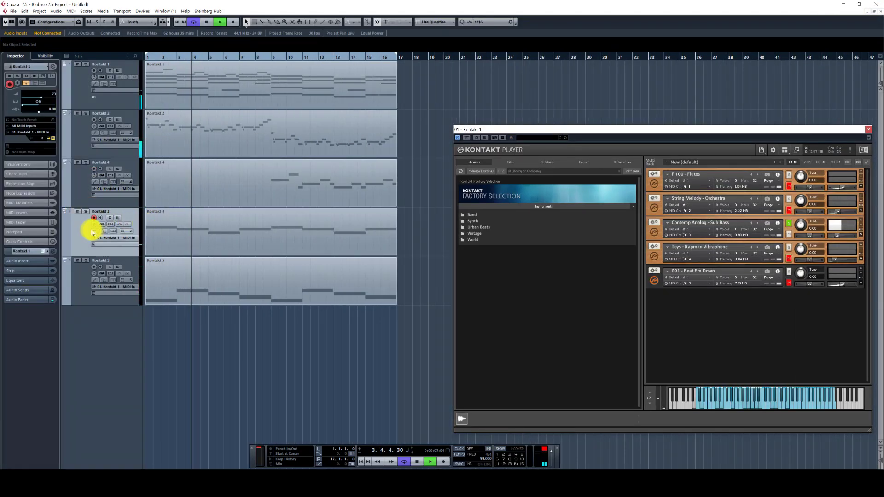
double_click(203, 188)
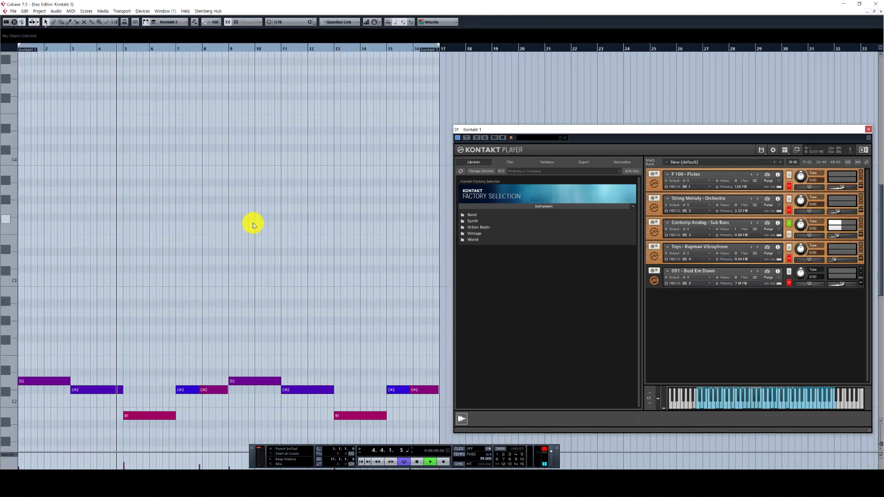
scroll(256, 222, "down", 3)
- Stop playback, clear the Sub Bass solo and expand the Toys - Rapman Vibraphone instrument
key("space")
left_click(789, 224)
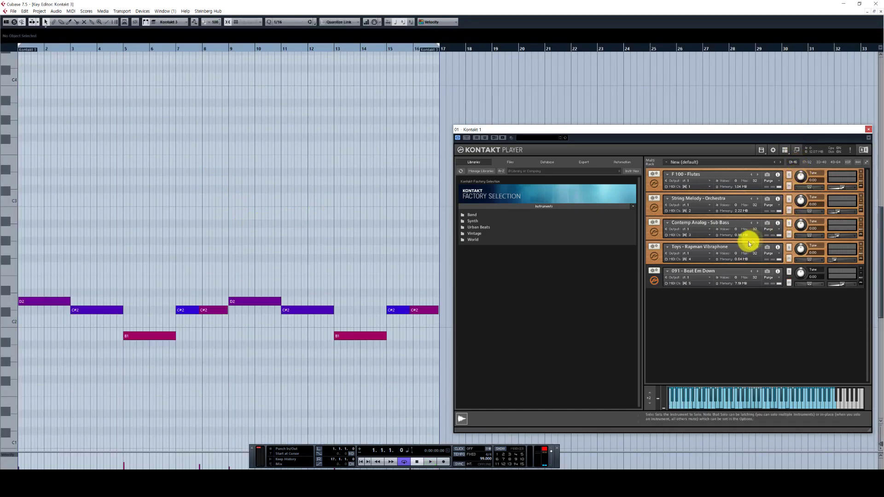
left_click(654, 256)
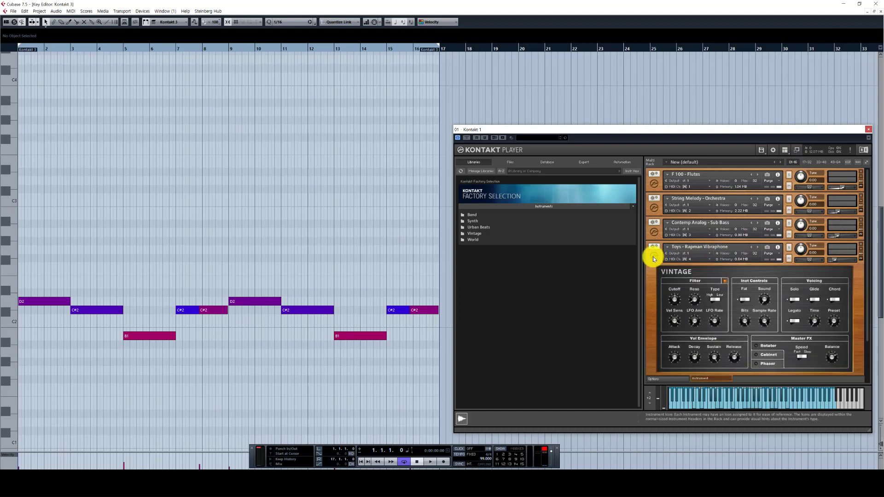
- Open the Vintage instrument folder and play the Kontakt 4 part from bar 9 with Toys - Rapman Vibraphone soloed
double_click(477, 234)
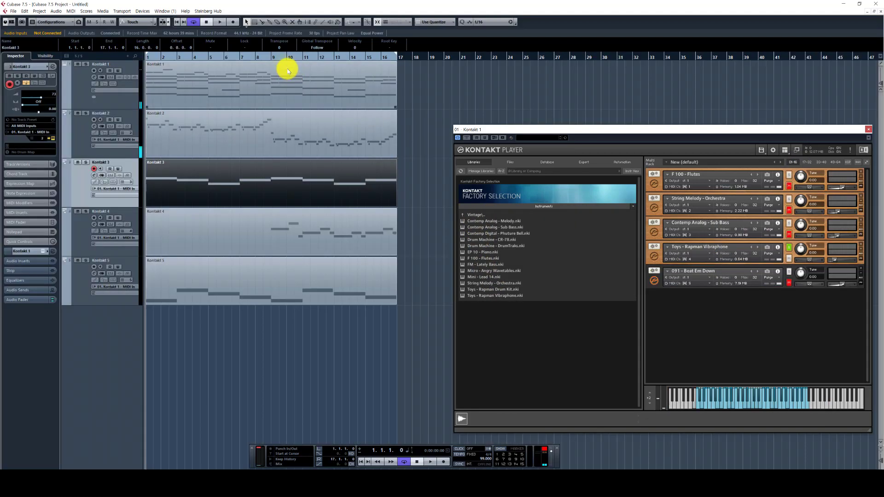
left_click(272, 62)
left_click(86, 237)
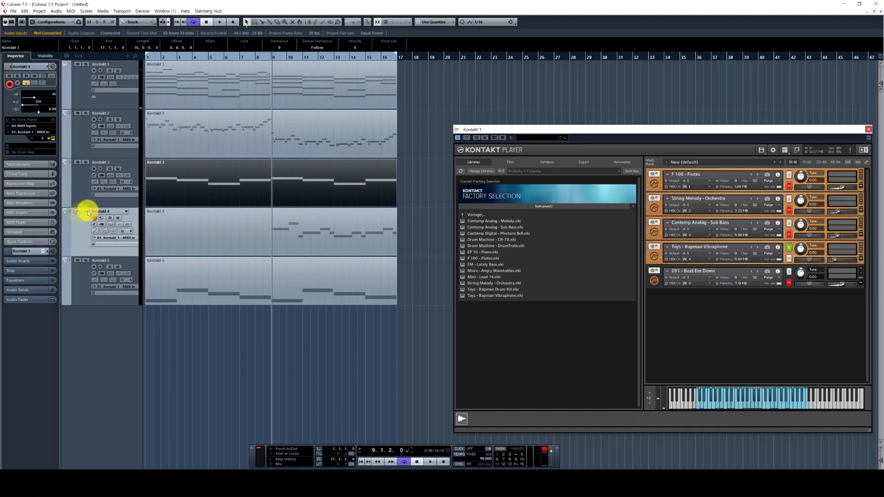
key("F3")
key("space")
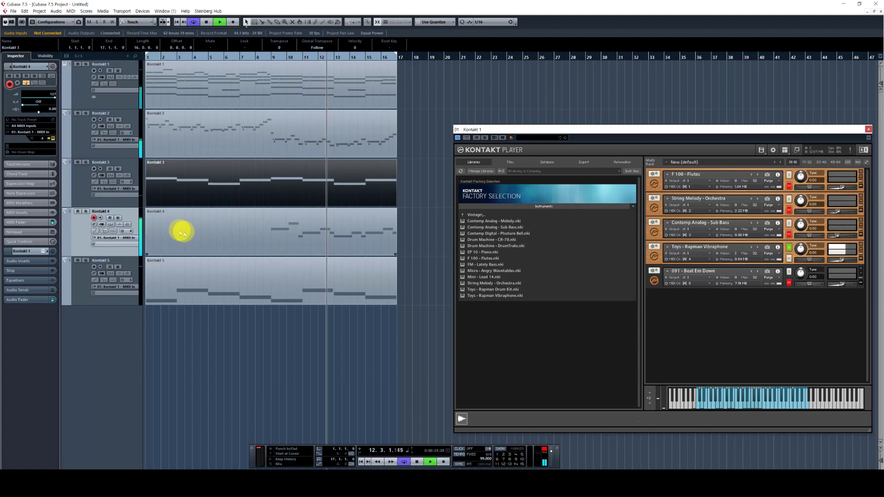
key("space")
- Solo the Kontakt 5 track together with Kontakt 1 and play the project from the start
left_click(83, 271)
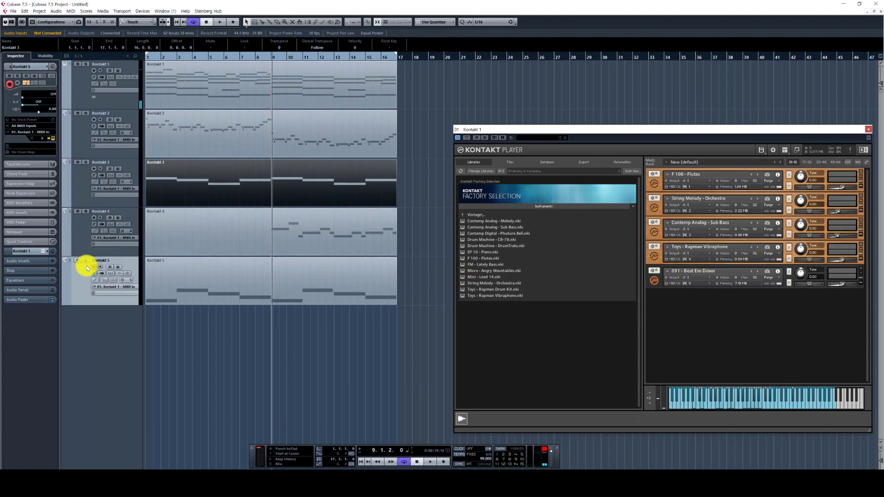
key("period")
key("space")
left_click(267, 343)
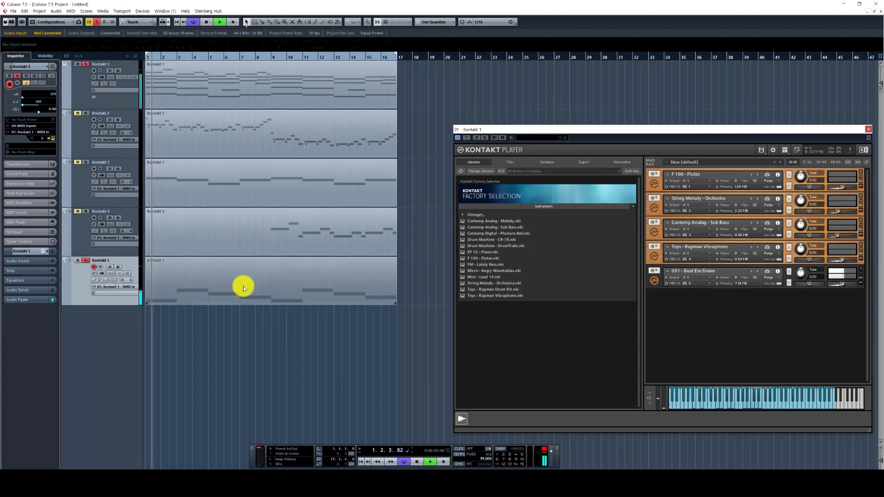
- Open the Kontakt 5 part in the Key Editor and expand the 091 - Beat Em Down instrument to view its loop mixer
double_click(244, 288)
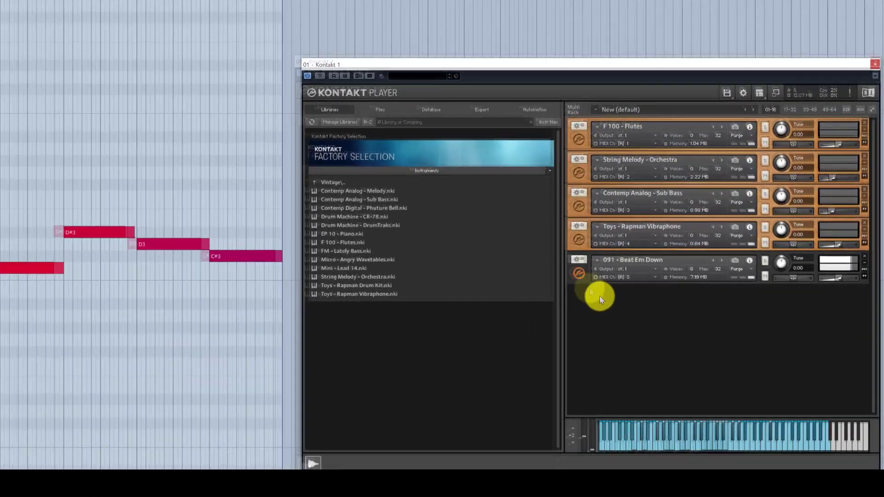
left_click(579, 273)
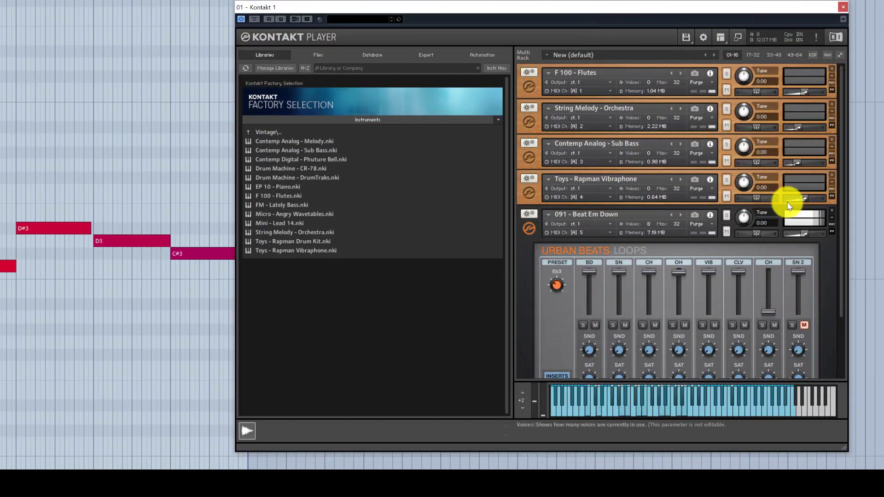
scroll(778, 230, "down", 3)
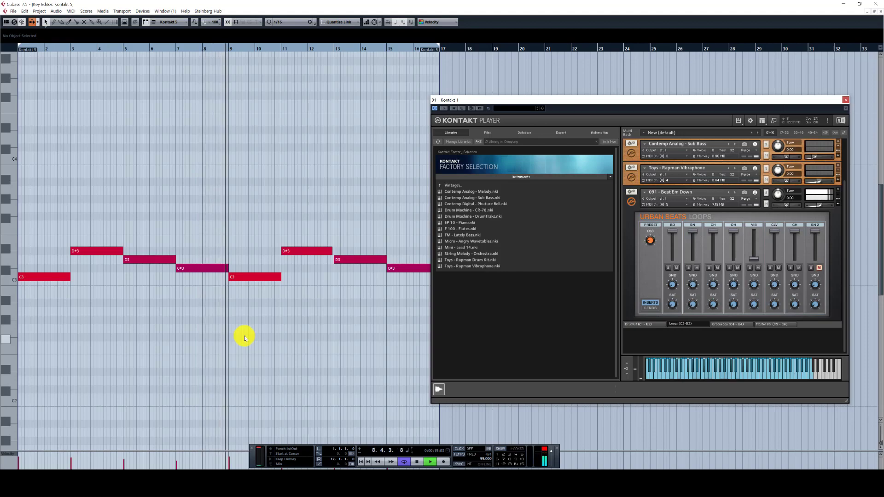
- Stop playback and replay the Kontakt 5 notes from the start to hear the drum loop each one triggers
key("space")
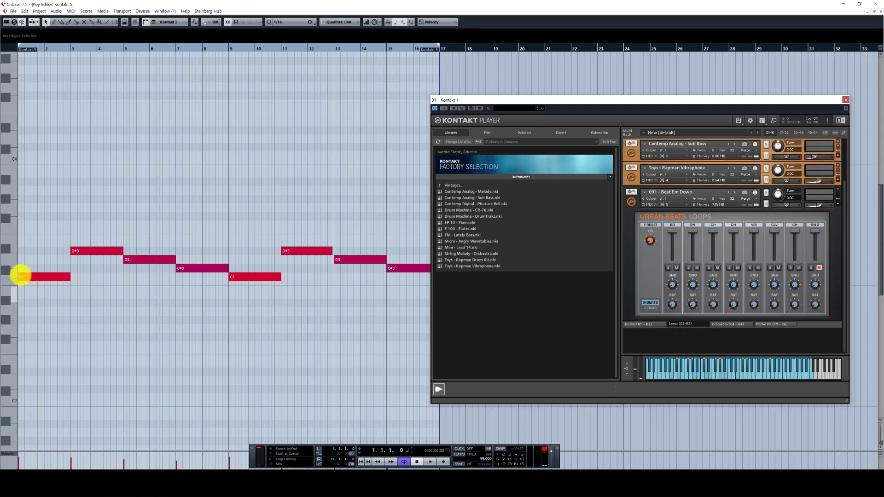
key("Escape")
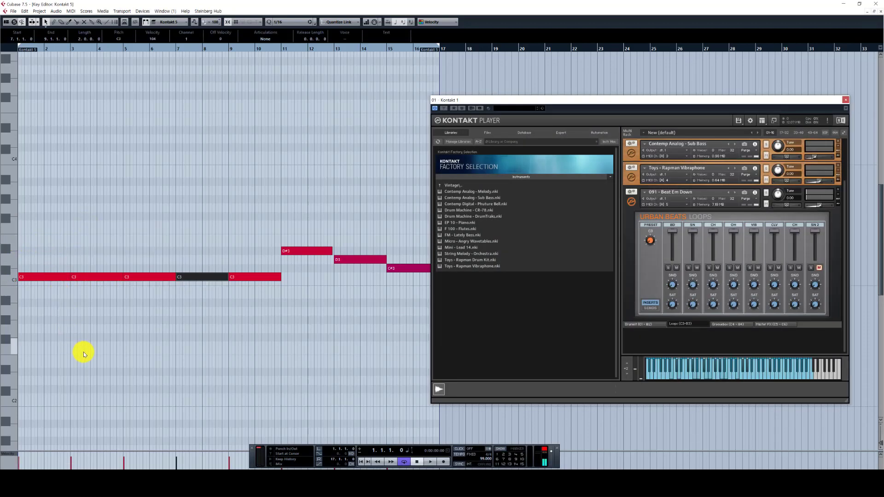
key("ctrl+shift+z")
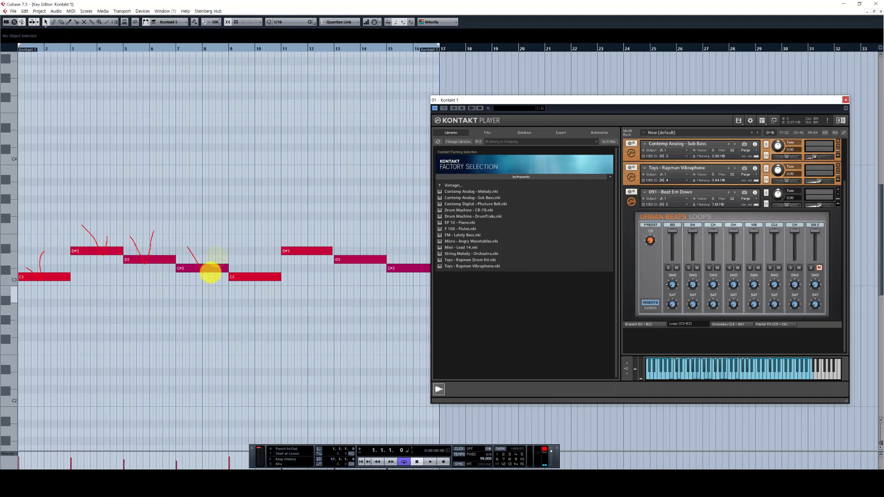
key("space")
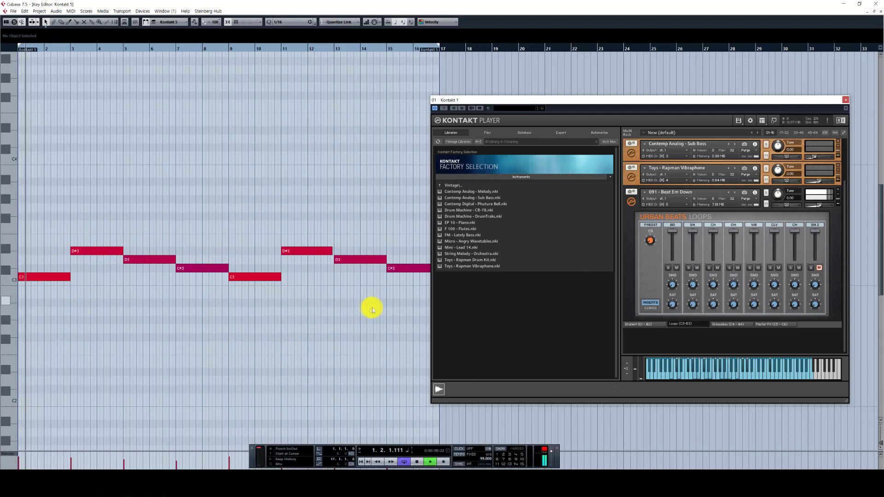
- Collapse the 091 - Beat Em Down instrument and close the Key Editor to return to the project
scroll(711, 275, "up", 3)
left_click(632, 236)
left_click(633, 236)
left_click(880, 11)
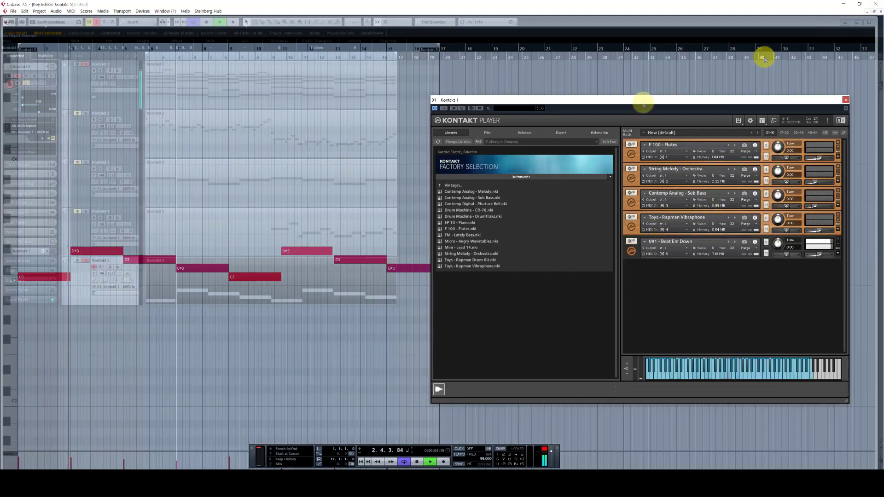
- Clear the Kontakt 5 track solo and play the project with all five parts sounding together
left_click(110, 262)
key("space")
left_click(86, 260)
key("space")
left_click(245, 358)
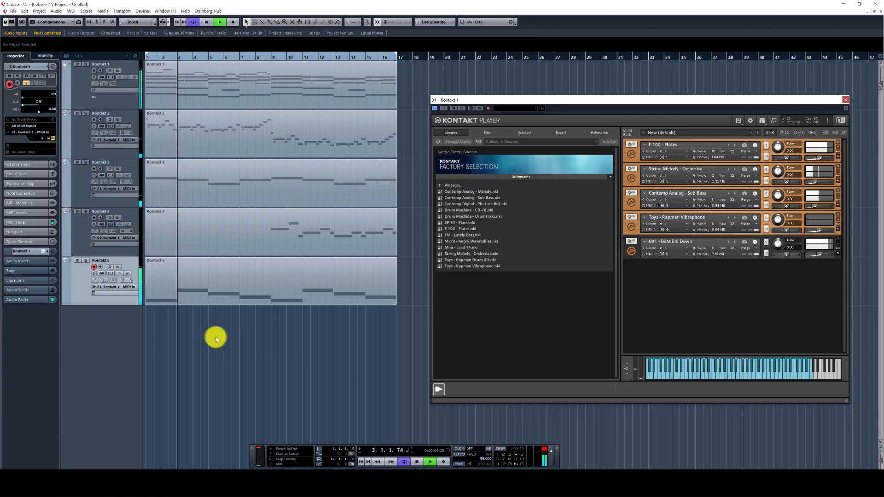
- Reduce the height of the project's tracks and select the Kontakt 1 track during playback
left_click(76, 104, "shift")
left_click_drag(82, 109, 83, 102)
left_click(31, 65)
left_click(31, 66)
left_click(70, 79)
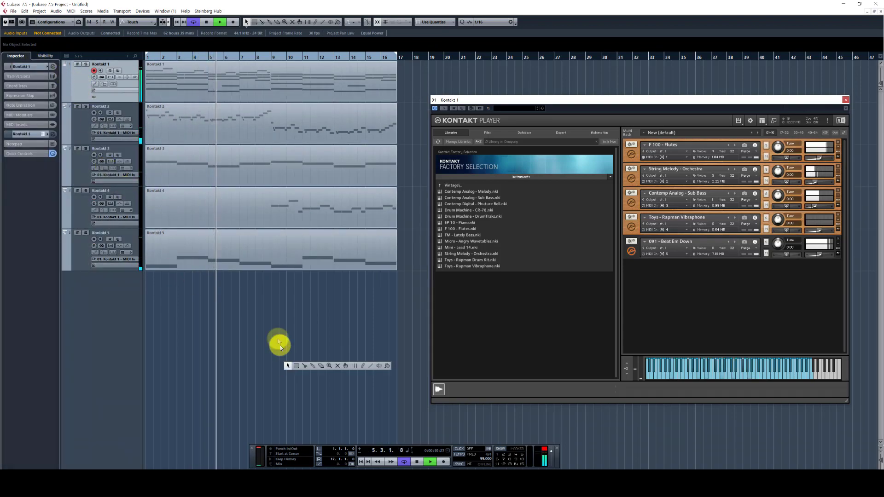